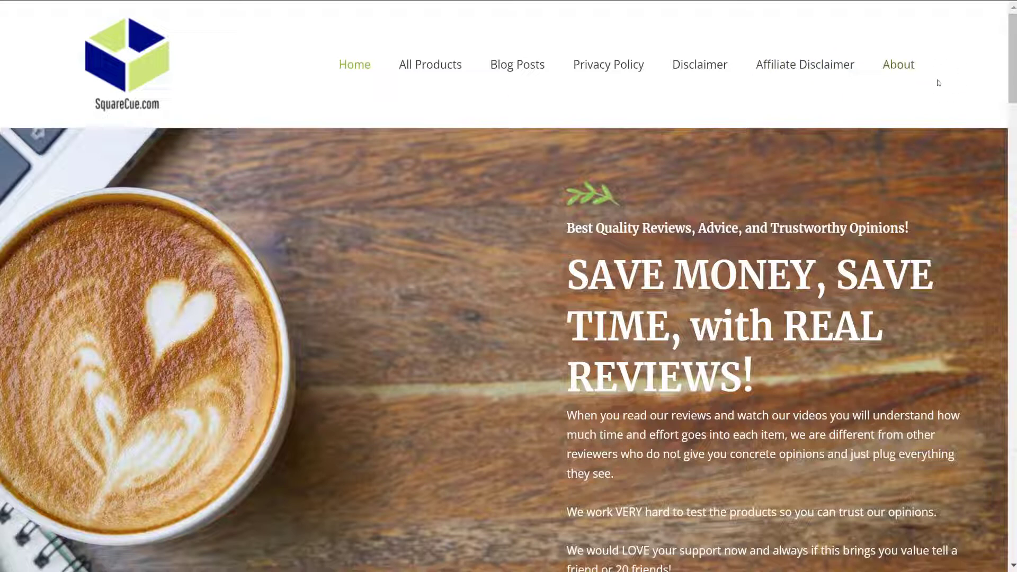
# - Open All Products and scroll through the 71-product shop grid
pyautogui.click(424, 72)
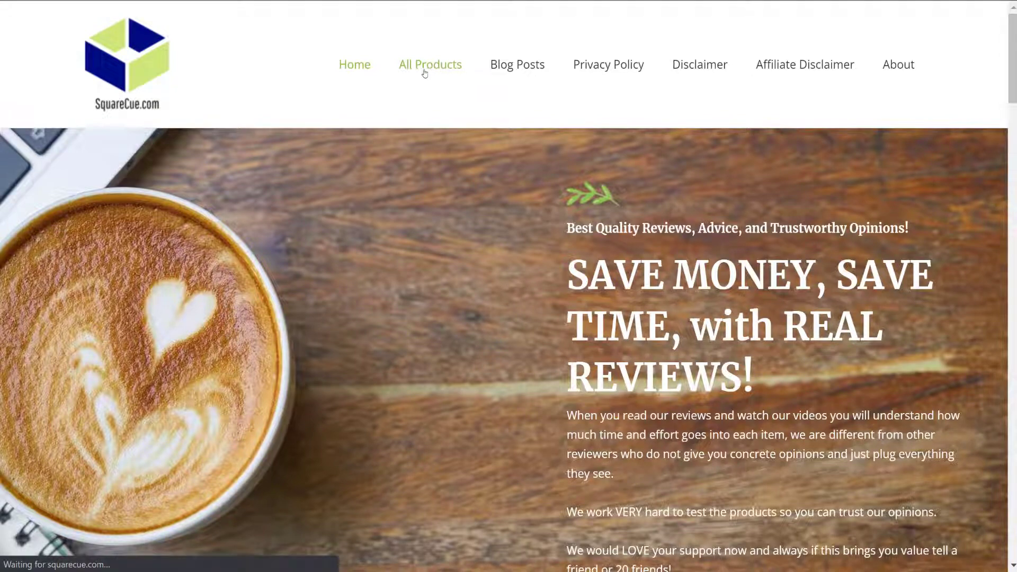
pyautogui.scroll(-10, 620, 191)
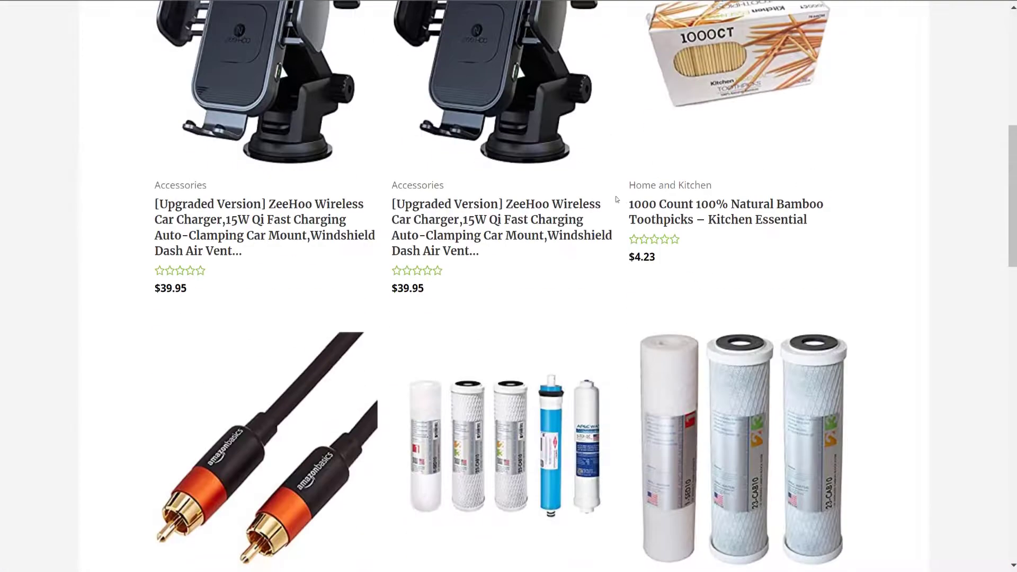
pyautogui.scroll(-10, 606, 205)
pyautogui.scroll(5, 585, 199)
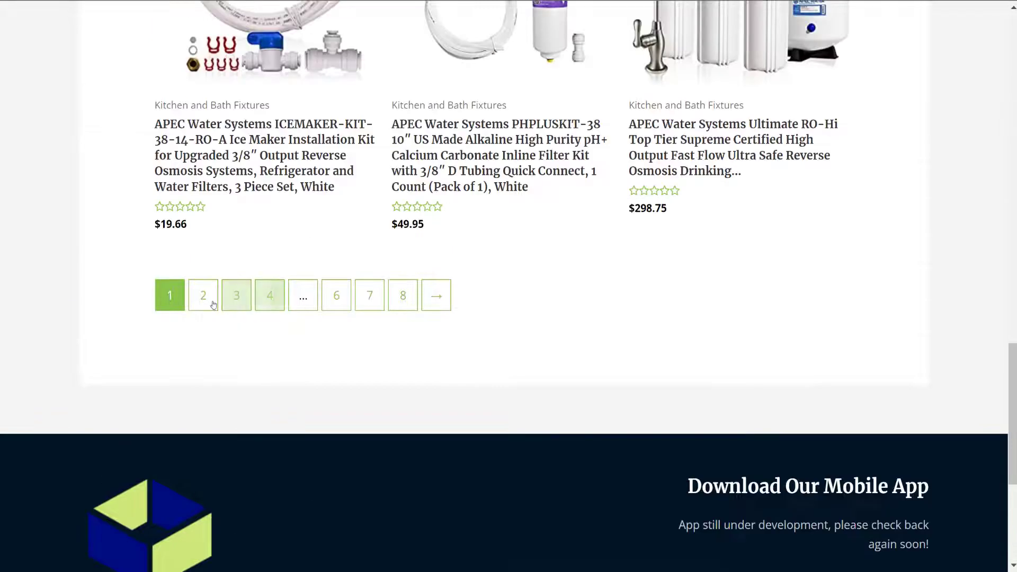
pyautogui.scroll(15, 604, 277)
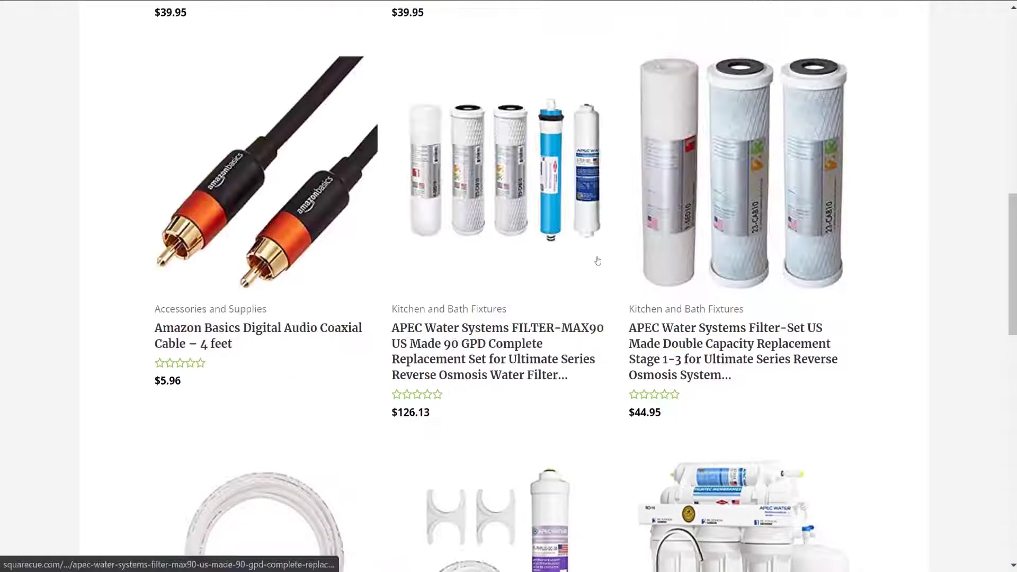
pyautogui.scroll(4, 597, 256)
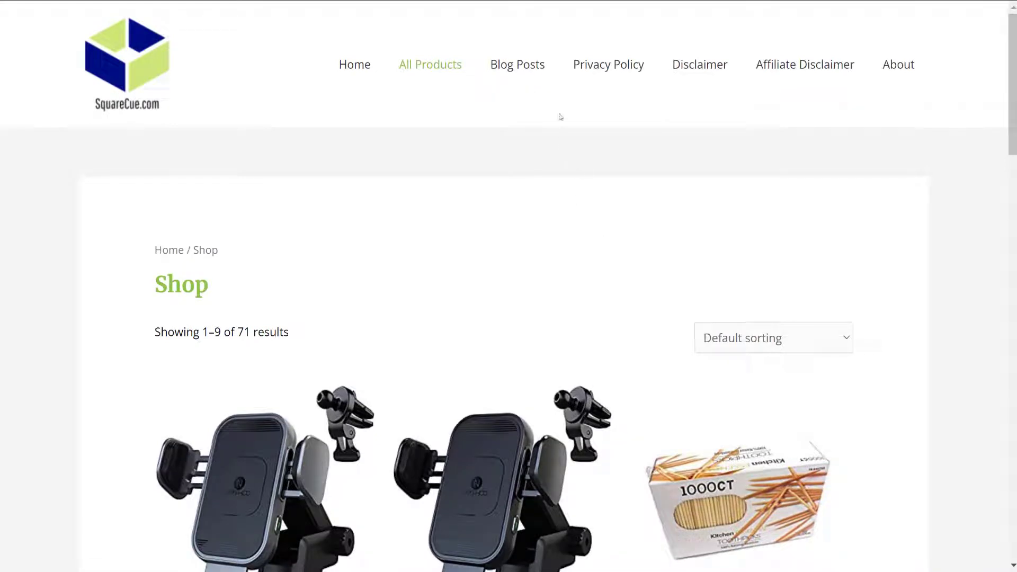
# - Open the Blog Posts page and scroll through its post cards
pyautogui.click(525, 70)
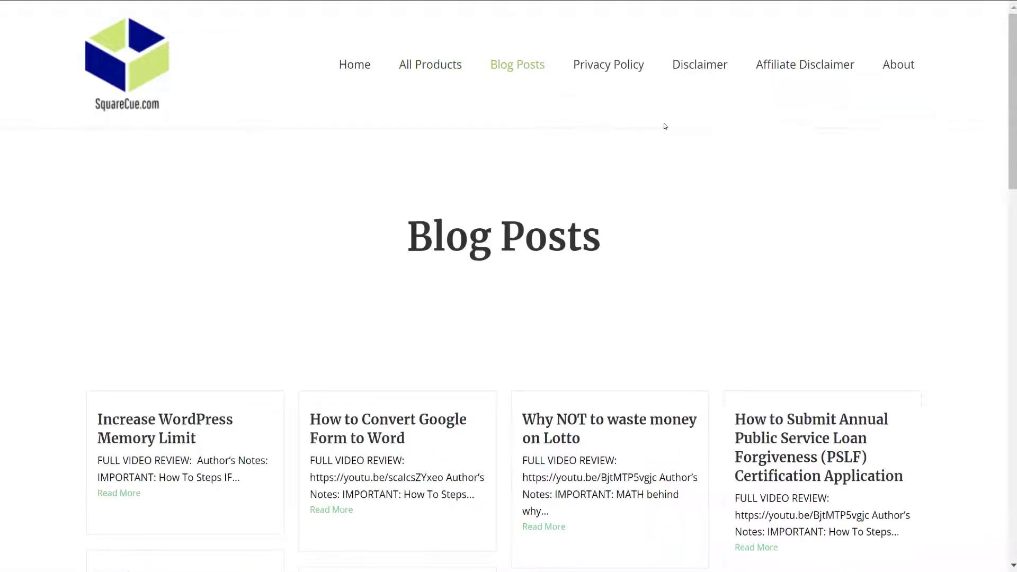
pyautogui.scroll(-8, 763, 209)
pyautogui.scroll(8, 763, 209)
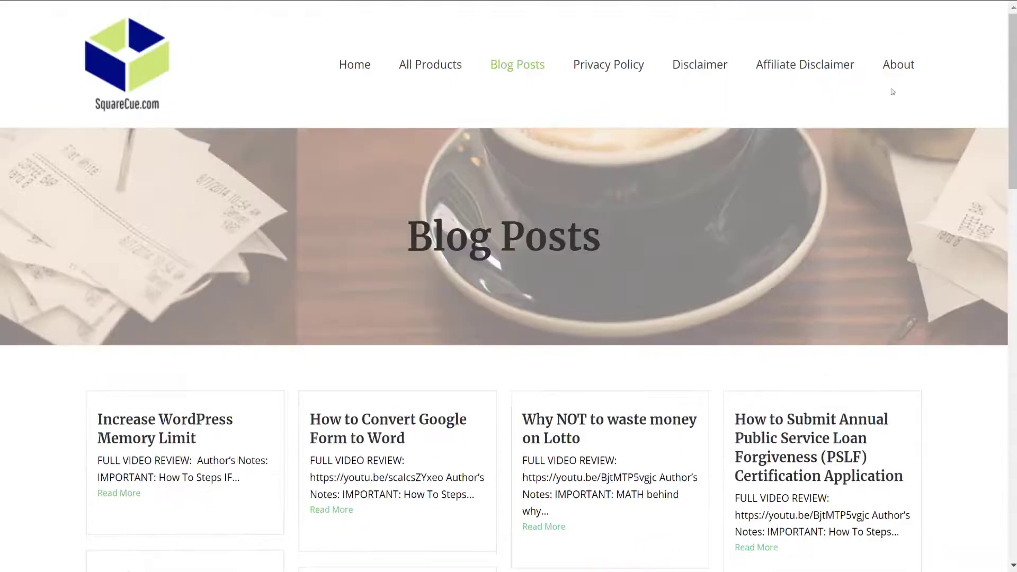
pyautogui.scroll(-3, 441, 452)
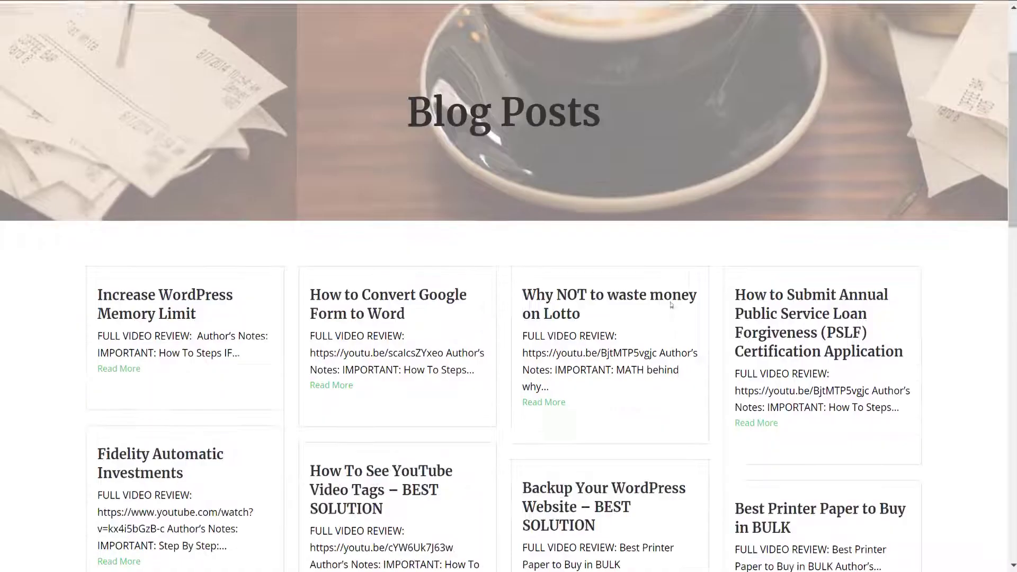
pyautogui.scroll(-5, 441, 452)
pyautogui.scroll(8, 541, 284)
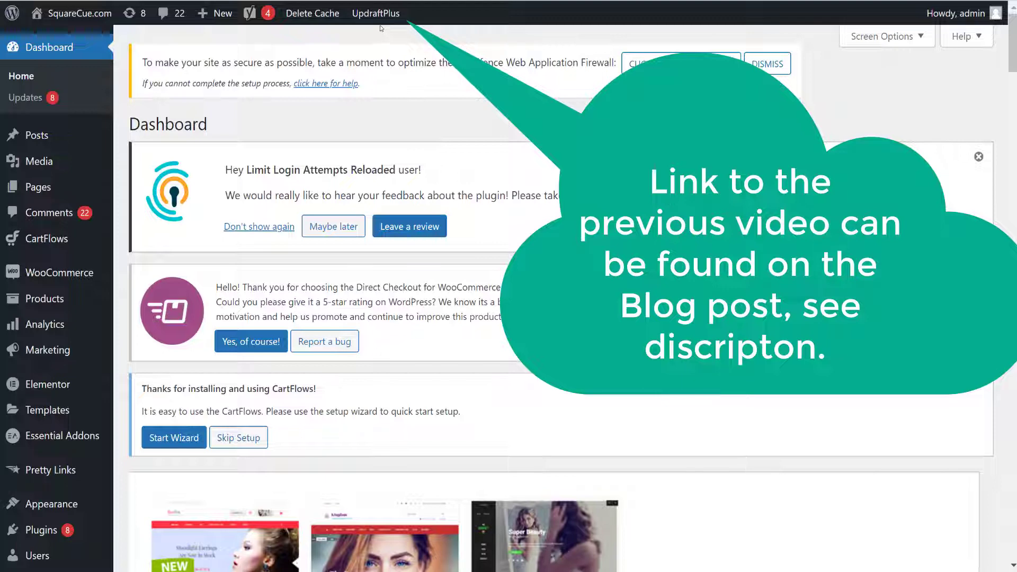
# - Go to UpdraftPlus Backup / Restore from the admin bar's UpdraftPlus menu
pyautogui.moveTo(383, 16)
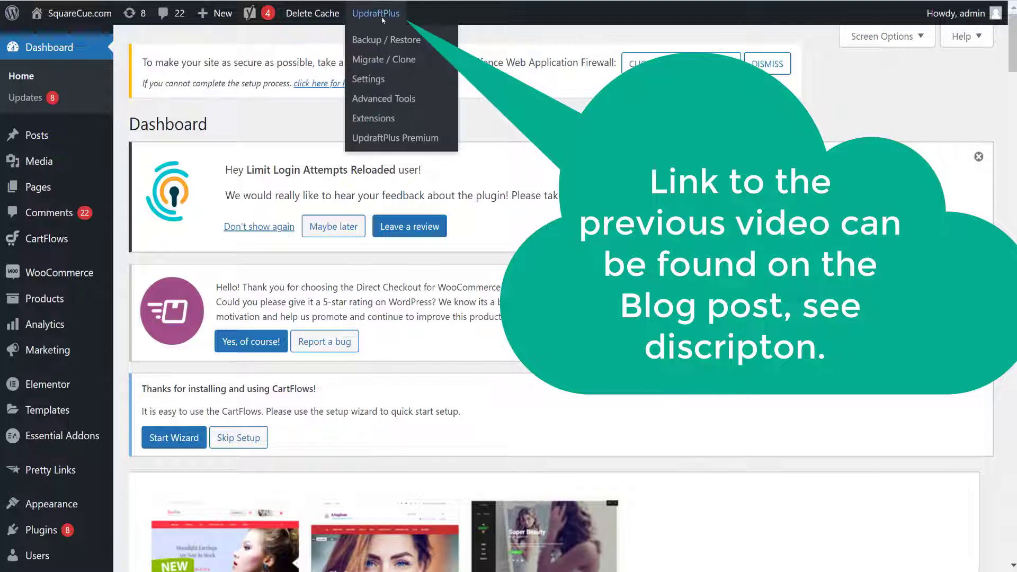
pyautogui.click(381, 48)
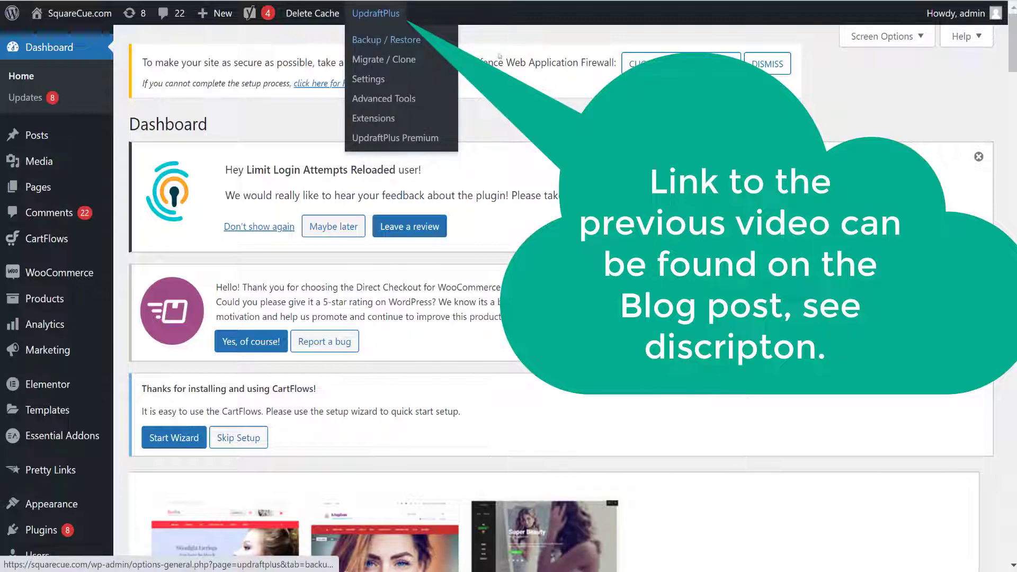
# - Scroll the UpdraftPlus page down to the Last log message showing the backup completed
pyautogui.scroll(-10, 535, 67)
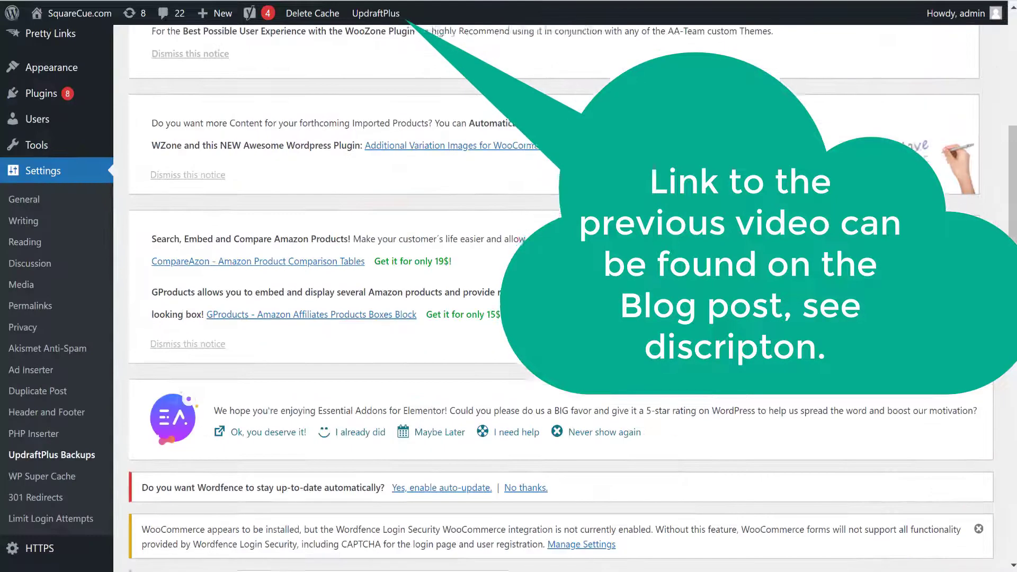
pyautogui.scroll(-3, 815, 375)
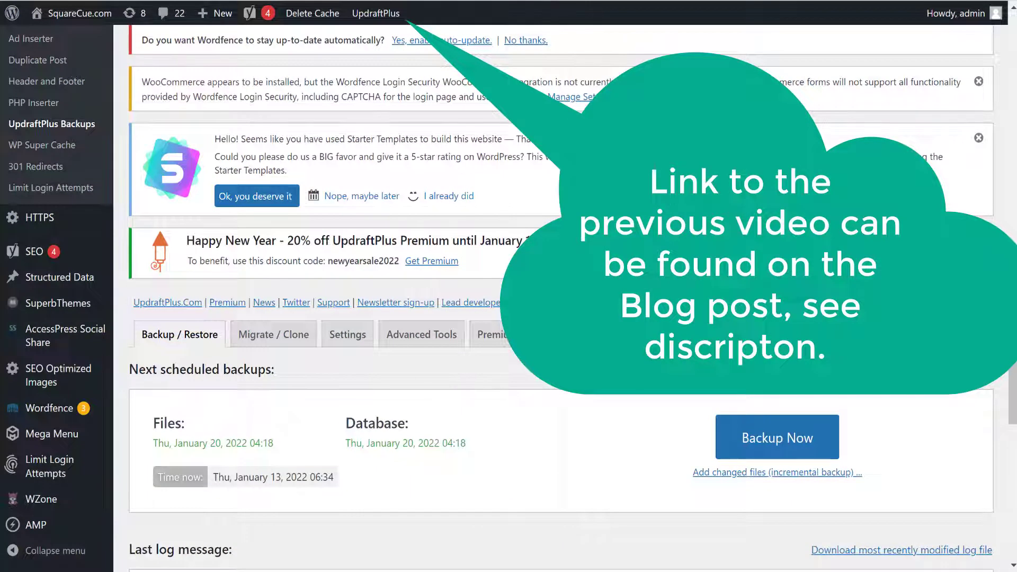
pyautogui.scroll(-2, 815, 376)
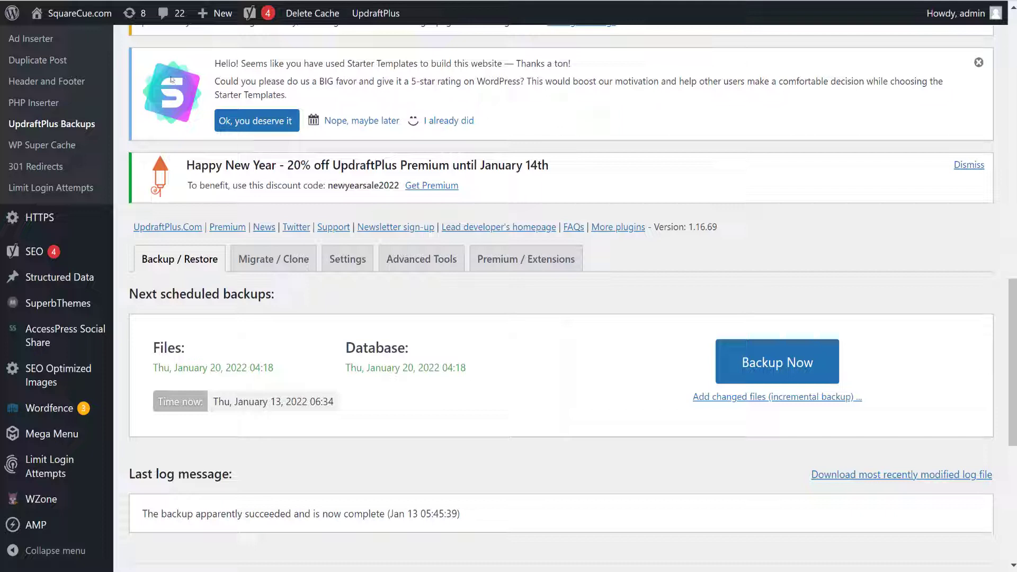
pyautogui.moveTo(82, 23)
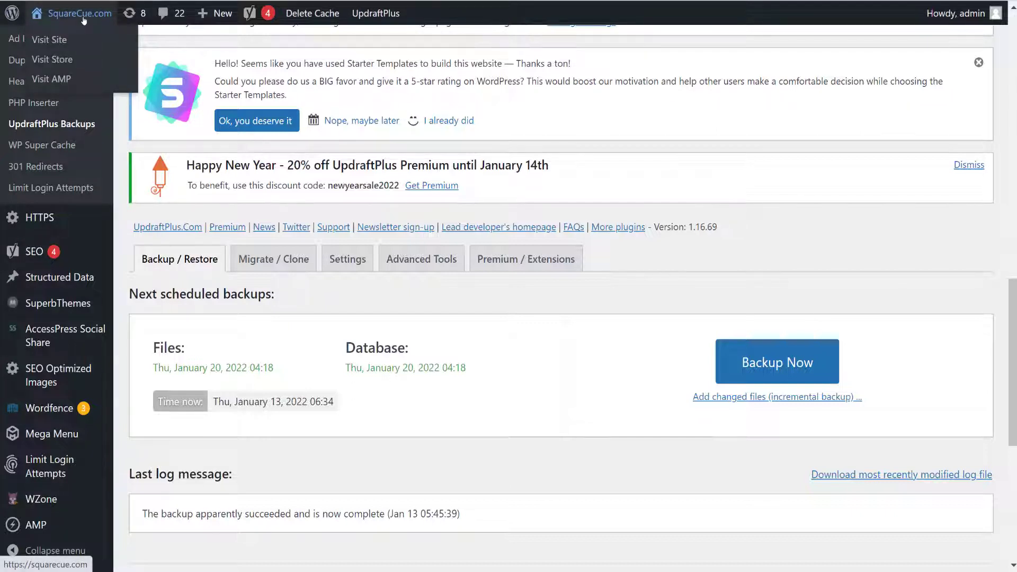
# - Visit the SquareCue.com homepage, then launch the Customizer from the admin bar
pyautogui.click(85, 19)
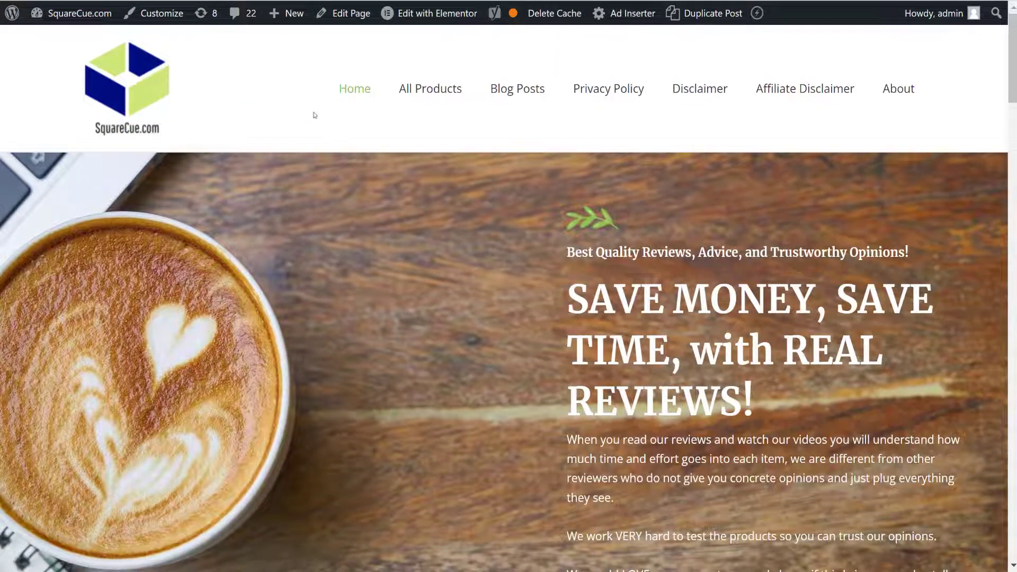
pyautogui.click(171, 24)
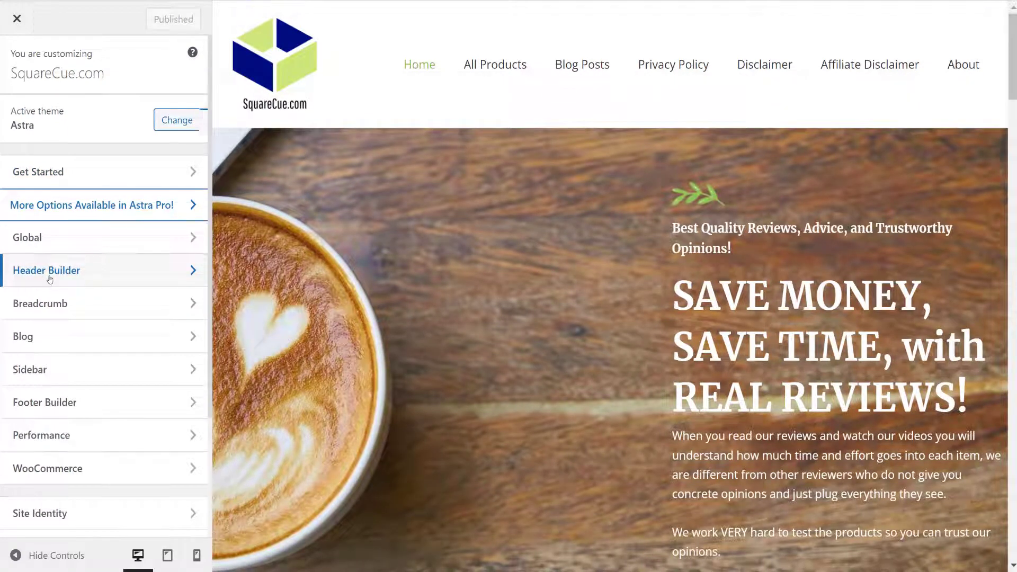
# - Open the Astra Header Builder and show the components available for the main header row
pyautogui.click(49, 277)
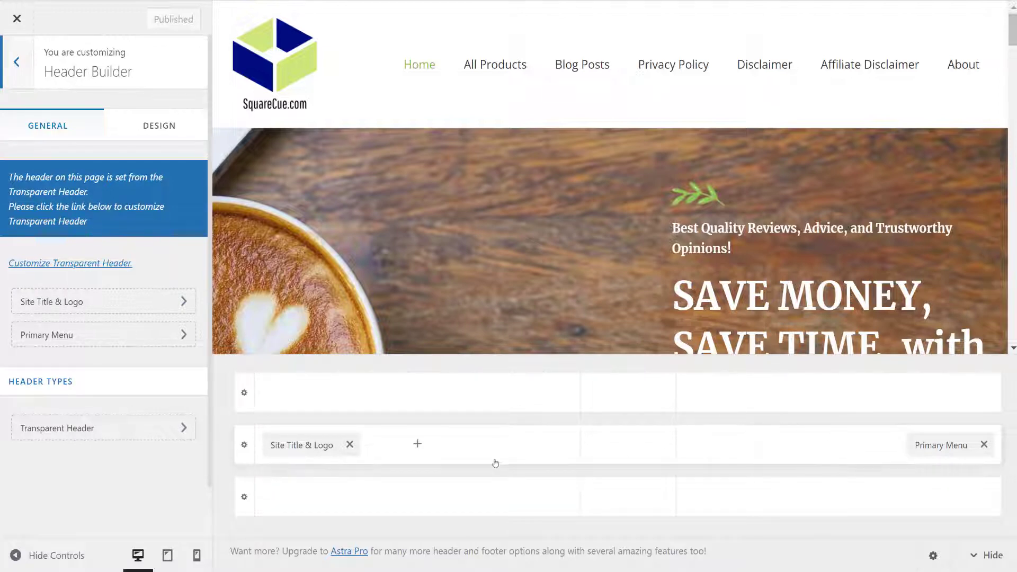
pyautogui.click(840, 445)
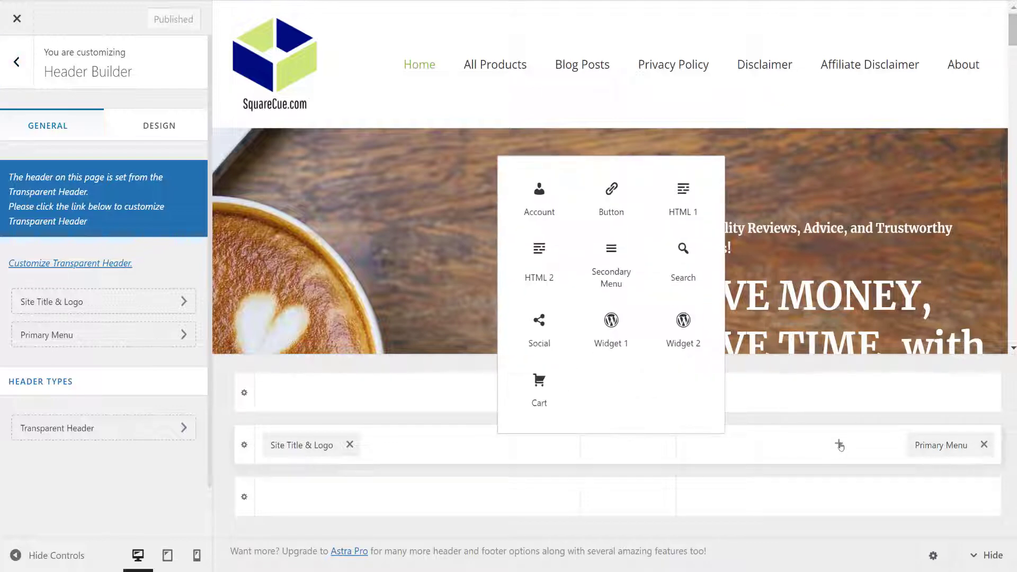
# - Add Search to the main header row and place it after Primary Menu
pyautogui.click(697, 267)
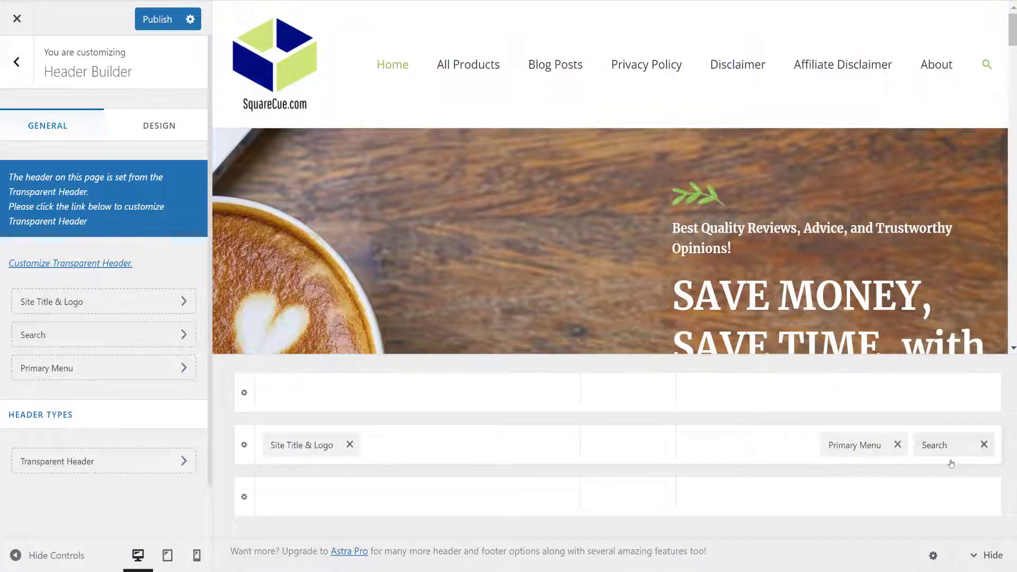
pyautogui.moveTo(952, 449); pyautogui.dragTo(797, 471)
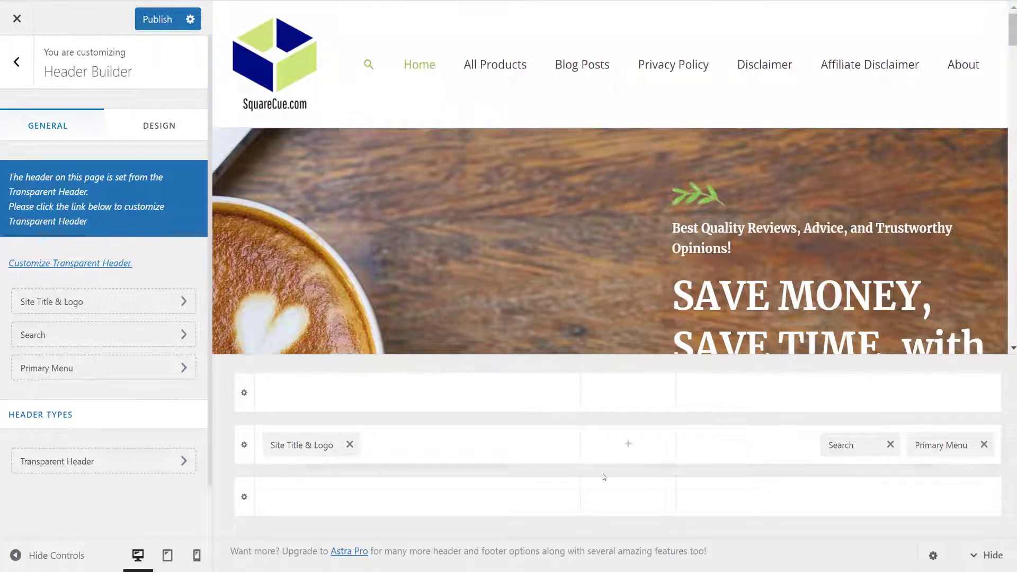
pyautogui.moveTo(875, 445); pyautogui.dragTo(948, 461)
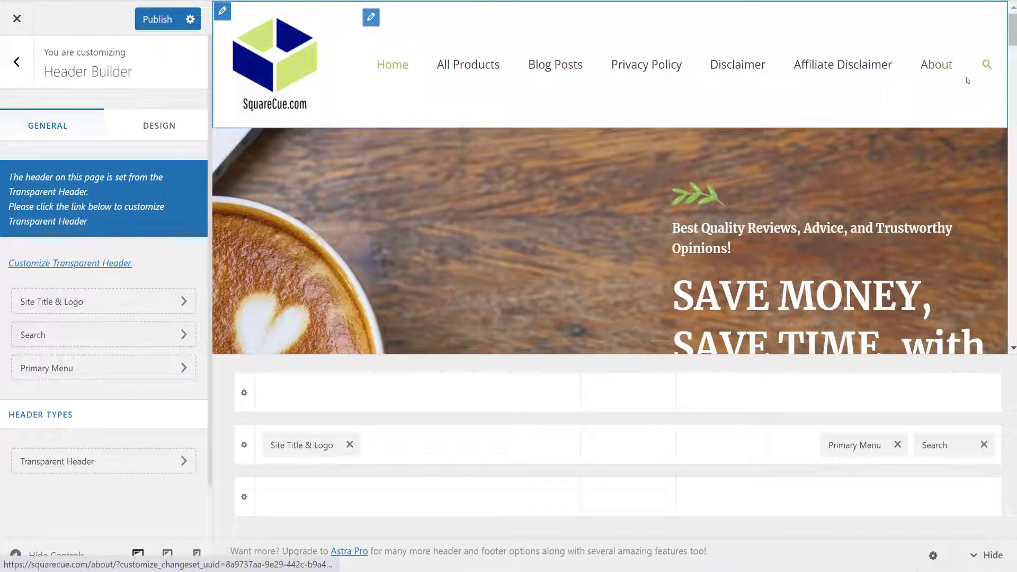
# - Publish the Customizer header changes to the live site
pyautogui.click(152, 24)
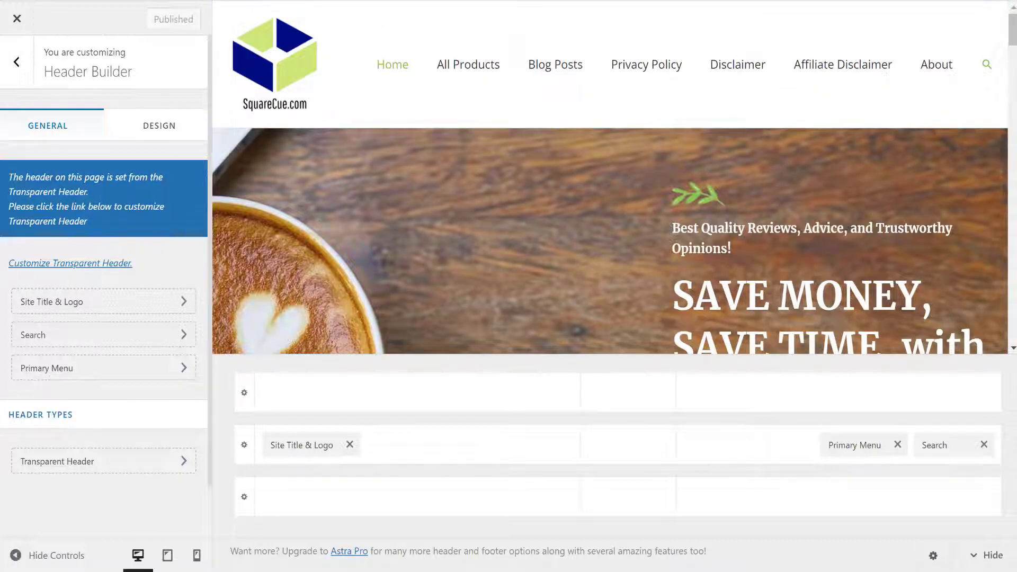
pyautogui.hotkey('alt', 'f')
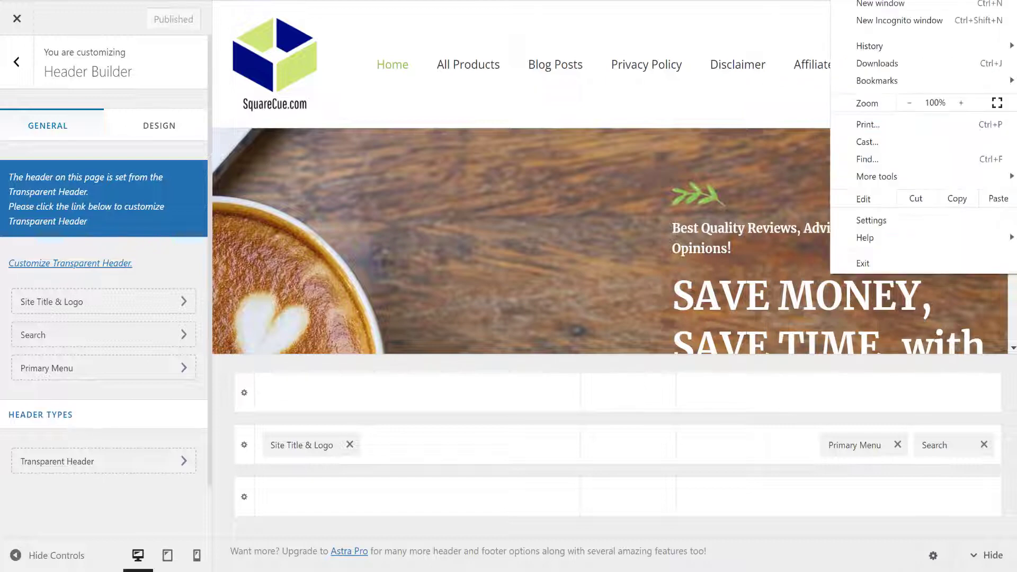
# - Load SquareCue.com in a new Chrome Incognito window
pyautogui.click(934, 24)
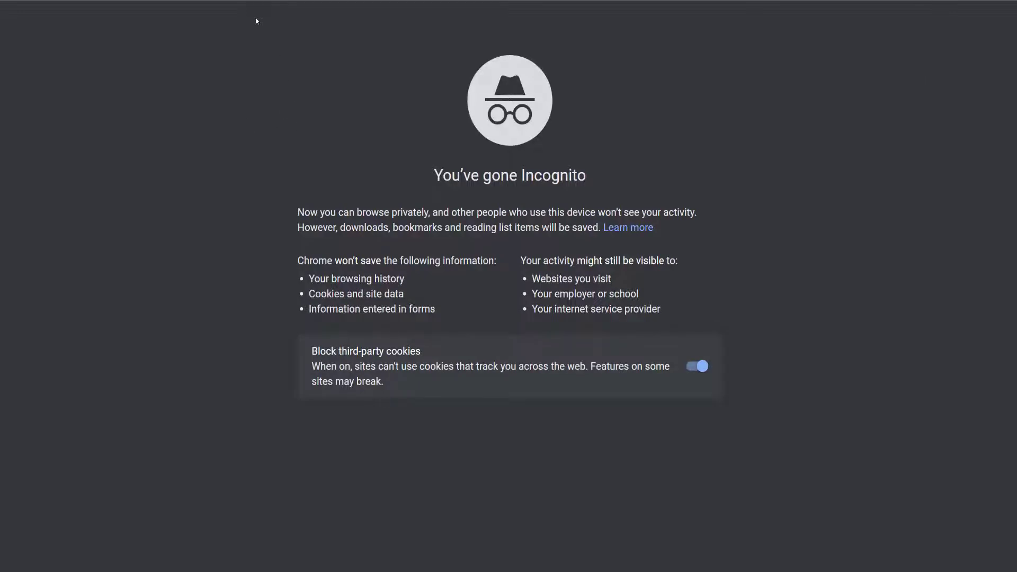
pyautogui.write('sq')
pyautogui.press('Return')
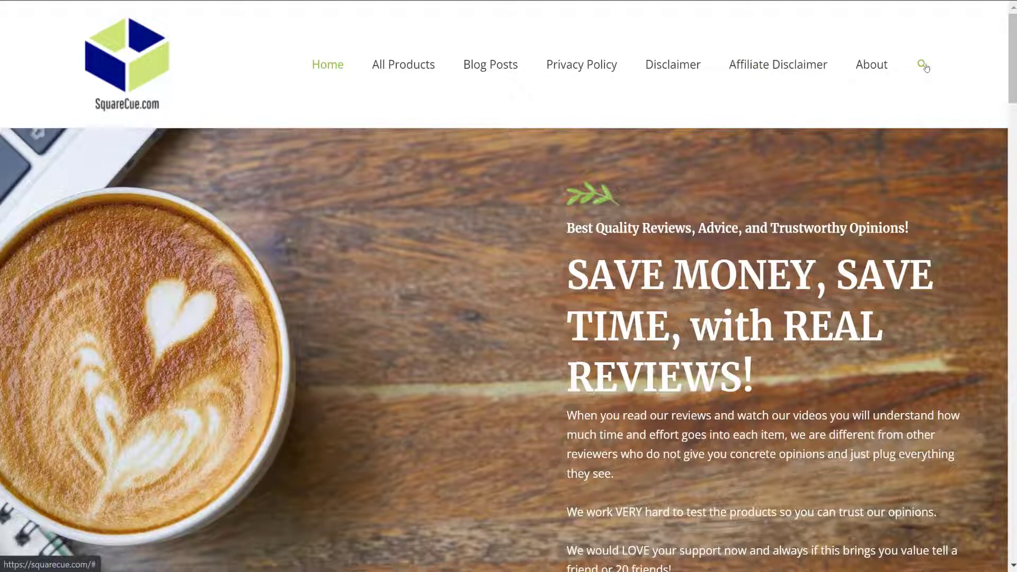
# - Search the live site for 'Save' using the header search icon
pyautogui.click(927, 70)
pyautogui.write('Save')
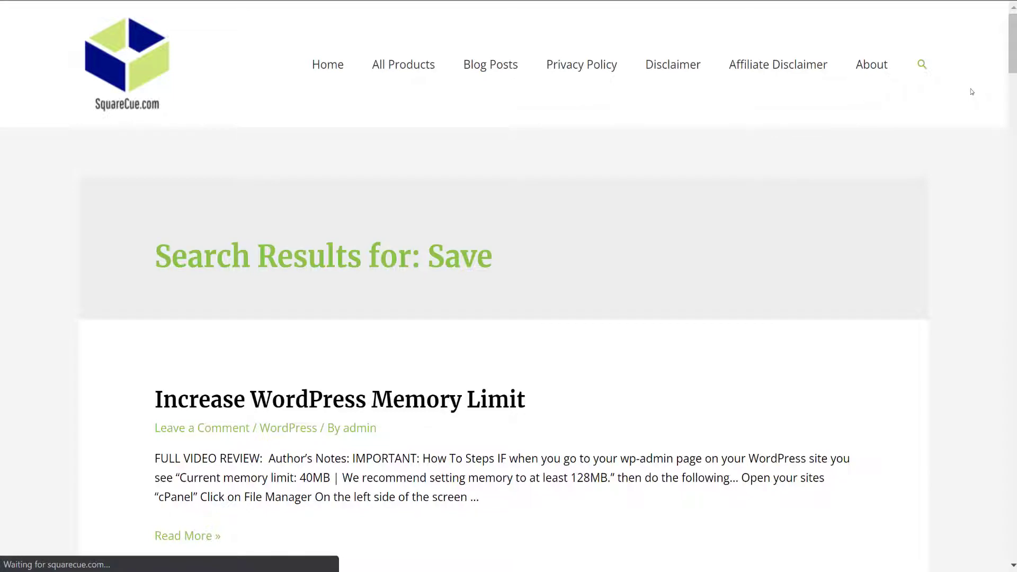
pyautogui.scroll(-4, 884, 252)
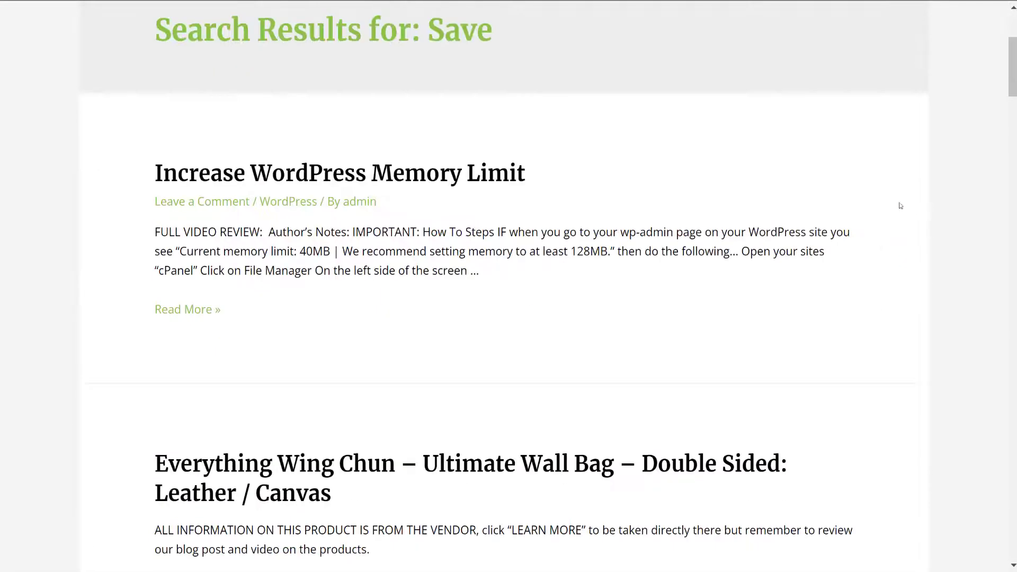
pyautogui.scroll(-5, 901, 206)
pyautogui.scroll(-20, 849, 221)
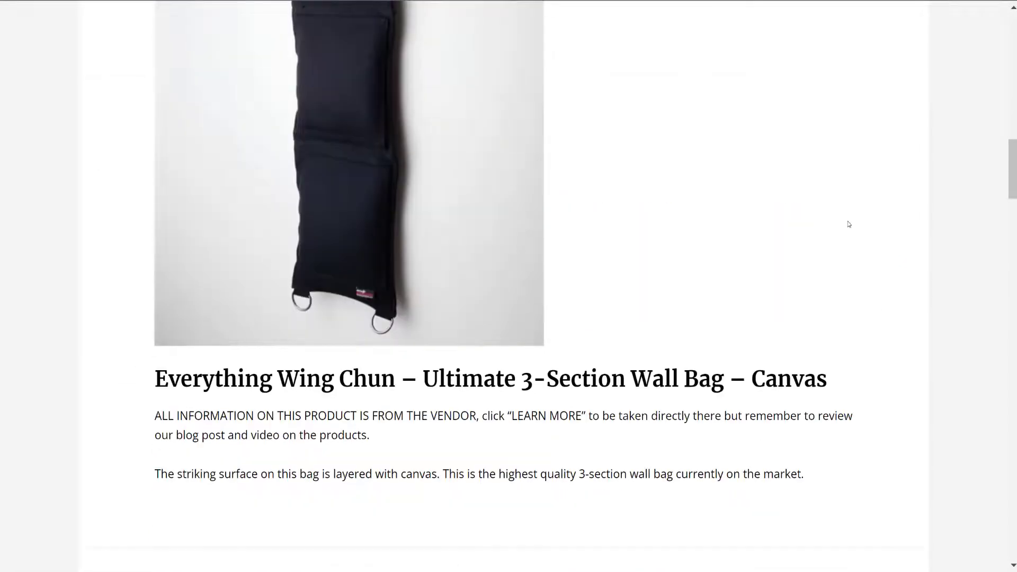
pyautogui.scroll(-20, 838, 212)
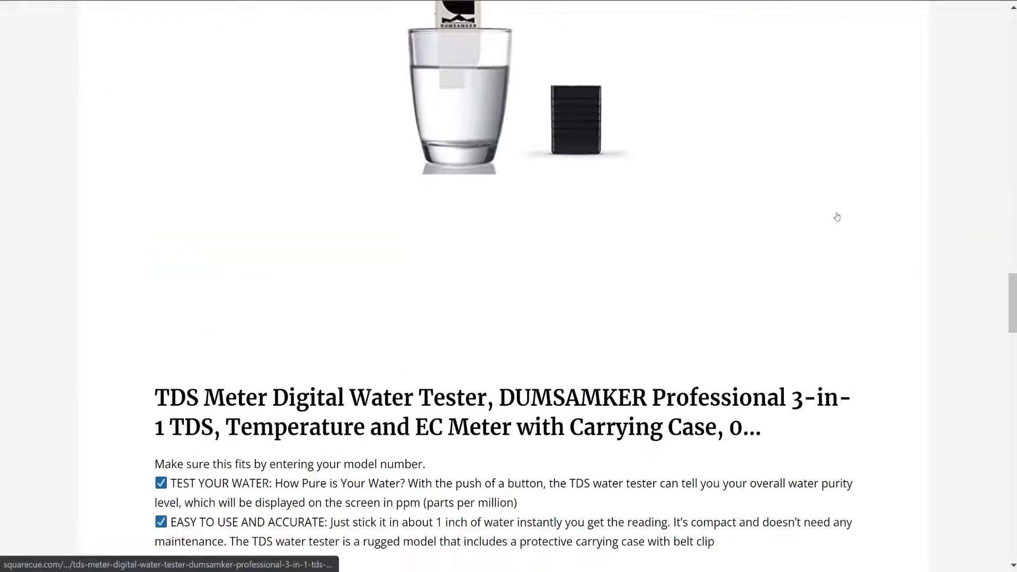
pyautogui.scroll(-20, 833, 209)
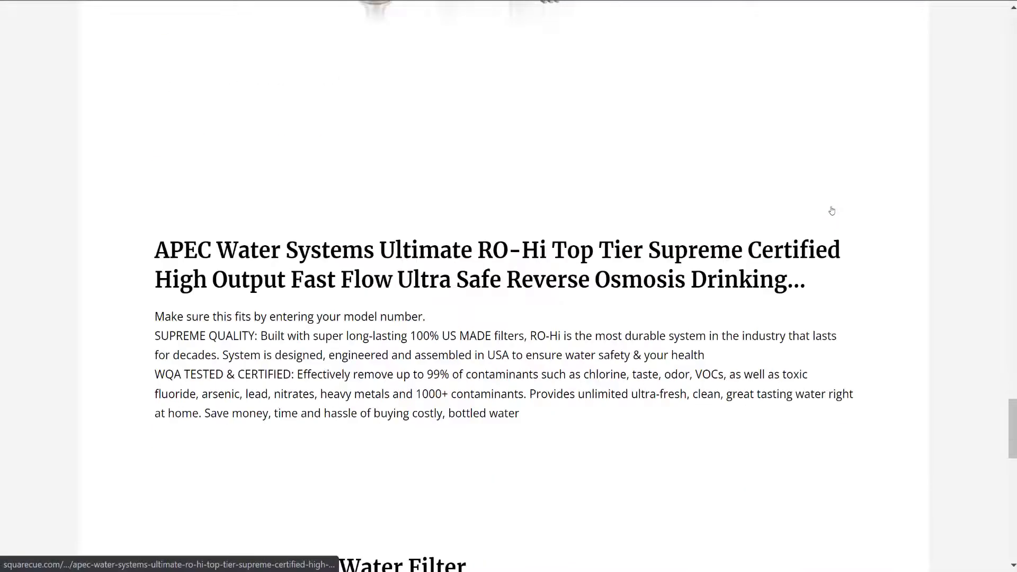
pyautogui.scroll(-2, 831, 207)
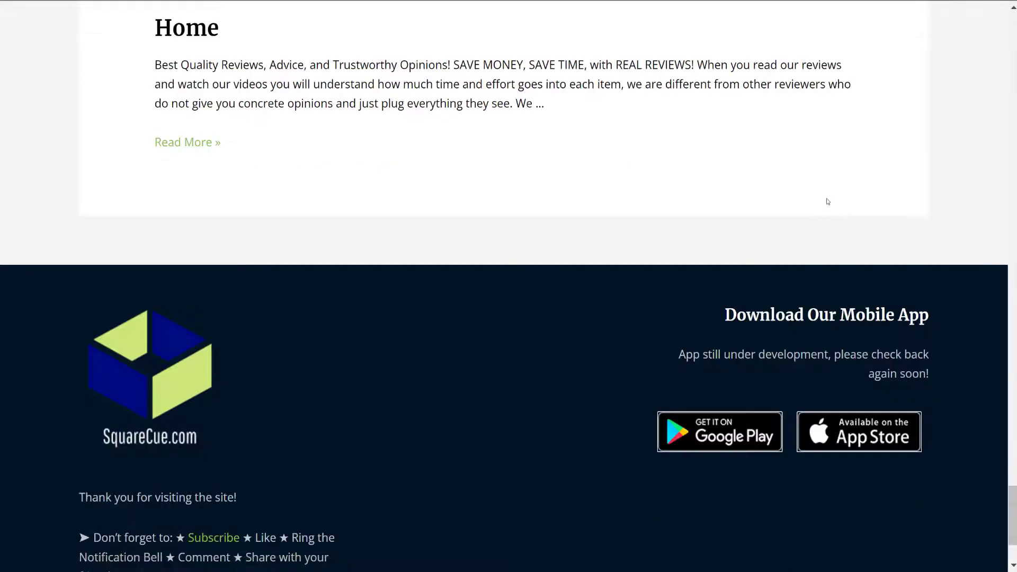
pyautogui.scroll(-3, 829, 202)
pyautogui.scroll(20, 827, 199)
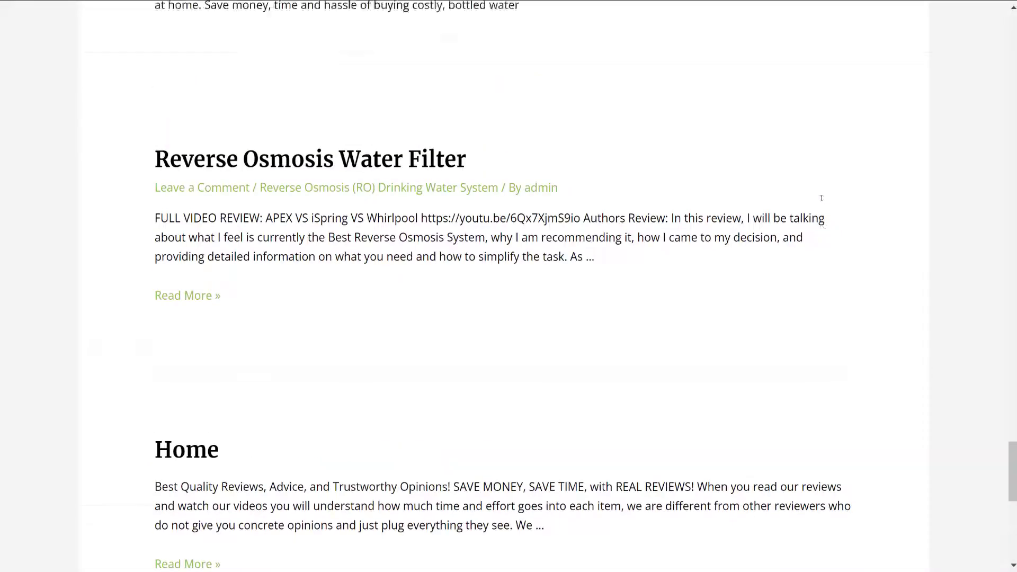
pyautogui.scroll(20, 827, 204)
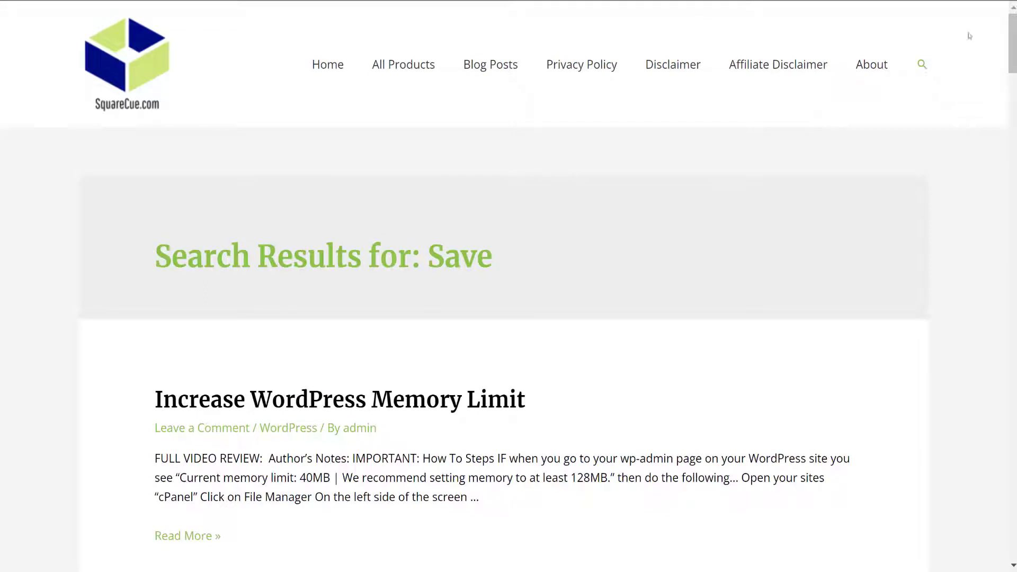
# - Replace 'Save' with 'art' in the header search and browse the results
pyautogui.click(922, 64)
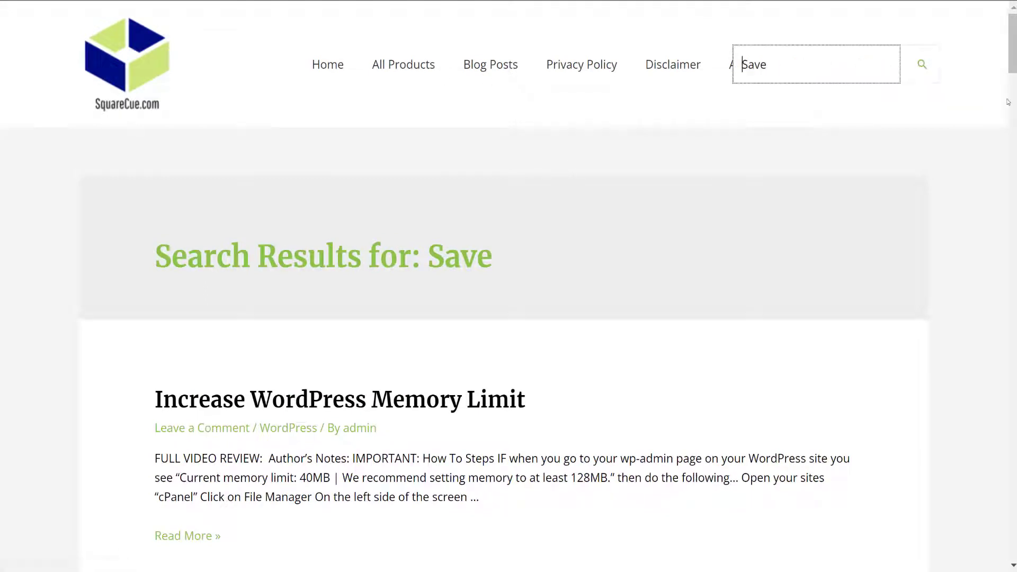
pyautogui.press('Delete')
pyautogui.press('Delete')
pyautogui.press('Delete')
pyautogui.press('Delete')
pyautogui.write('art')
pyautogui.press('Return')
pyautogui.scroll(-8, 935, 222)
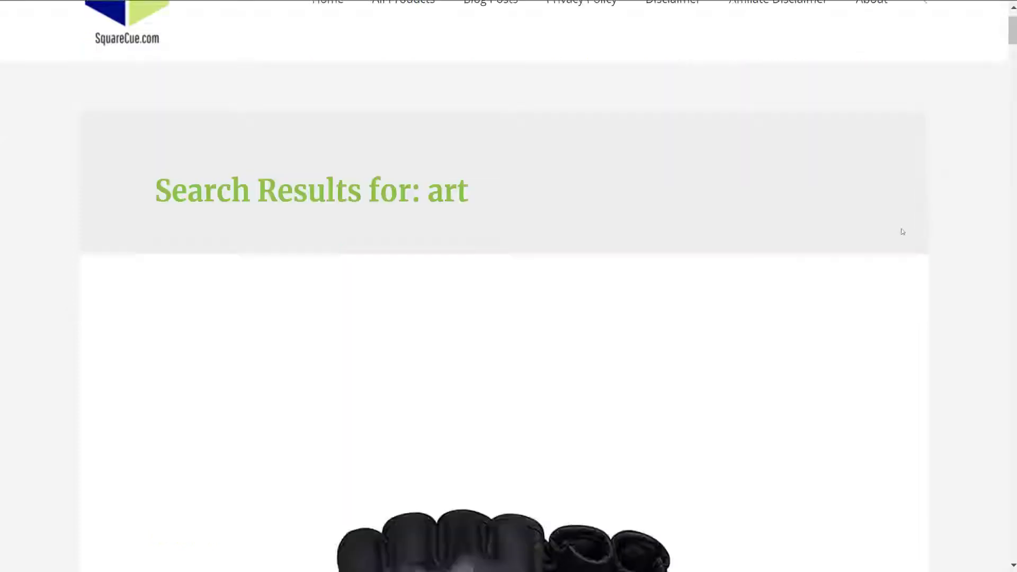
pyautogui.scroll(5, 651, 219)
pyautogui.scroll(-9, 652, 220)
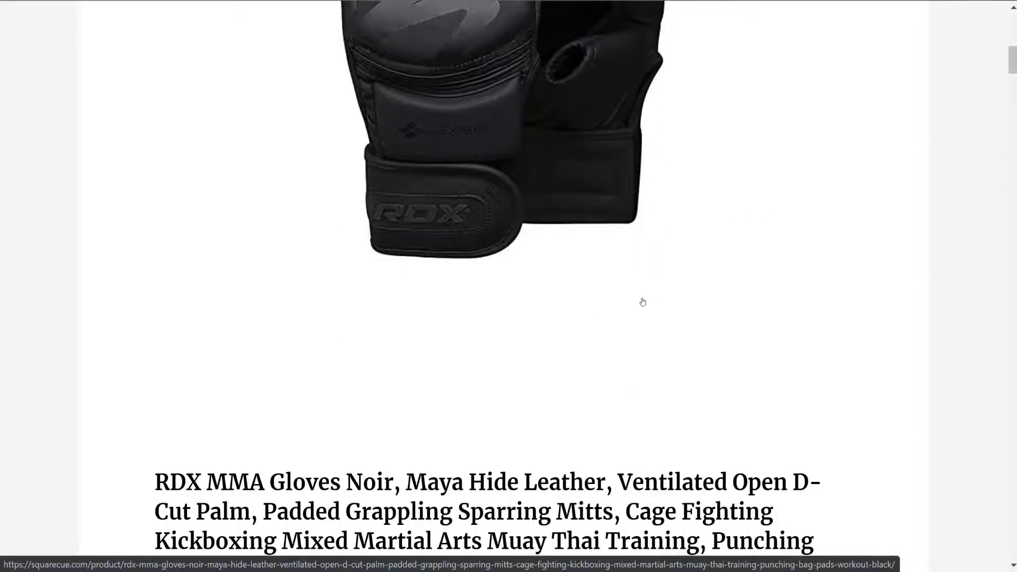
pyautogui.scroll(5, 643, 302)
pyautogui.scroll(5, 384, 218)
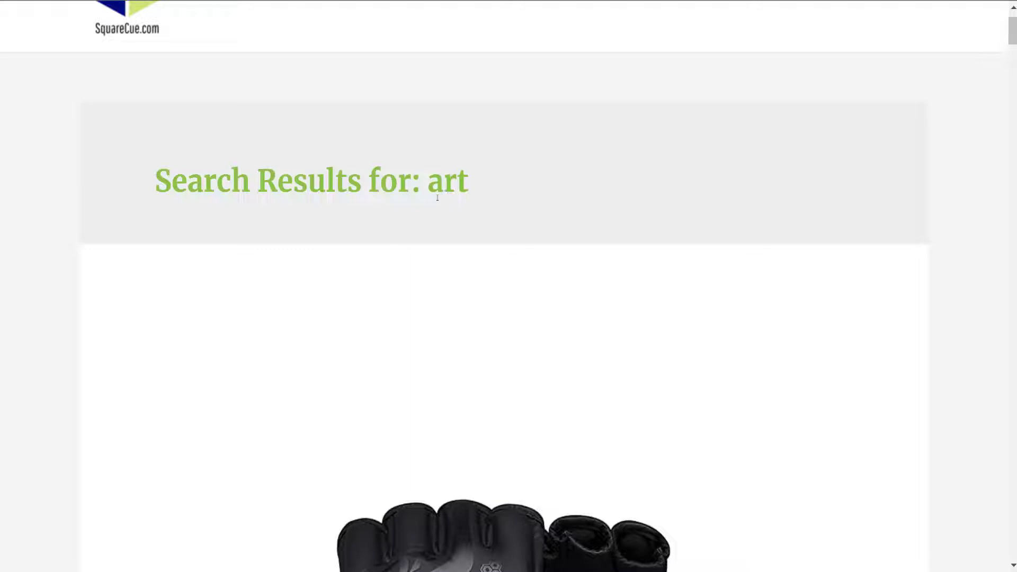
# - Scroll to the pagination and view page 2 of the 'art' results
pyautogui.scroll(-15, 608, 286)
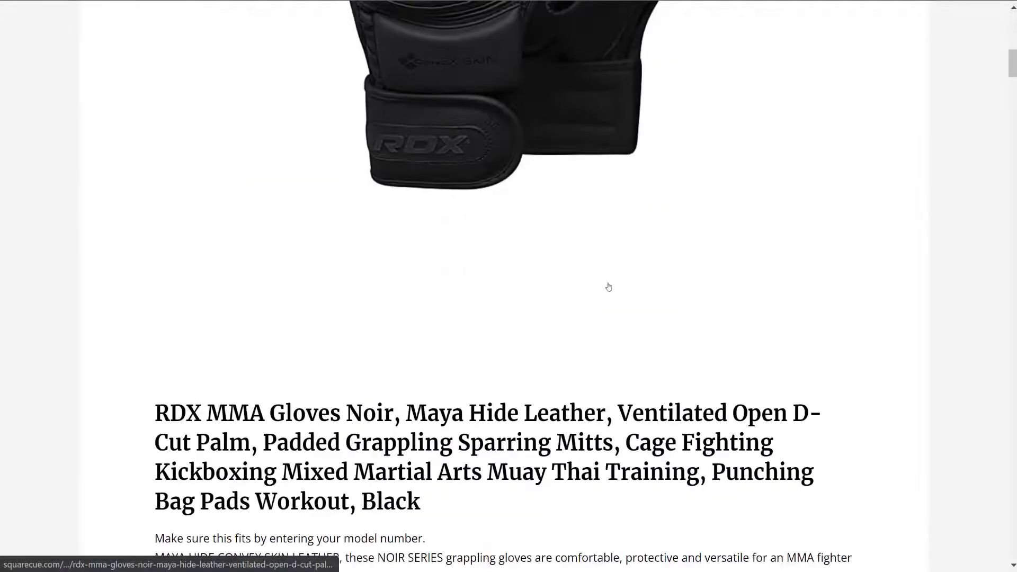
pyautogui.scroll(-15, 598, 280)
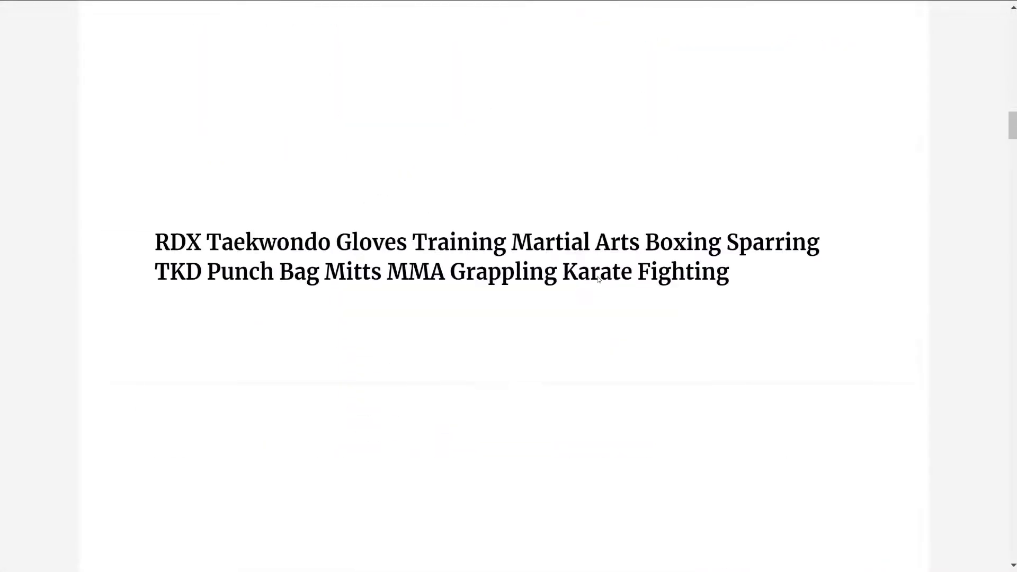
pyautogui.scroll(-15, 597, 280)
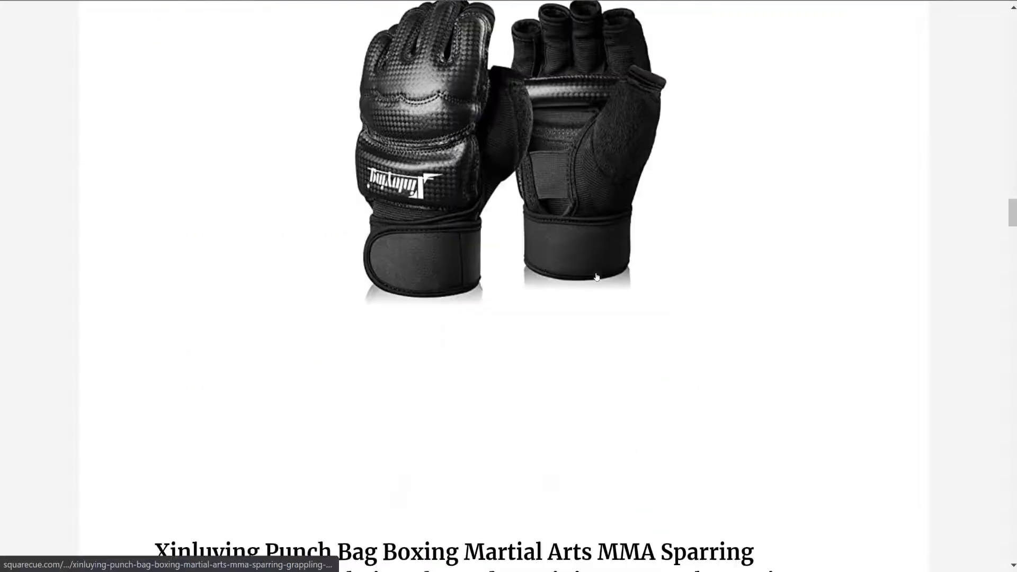
pyautogui.scroll(-15, 595, 275)
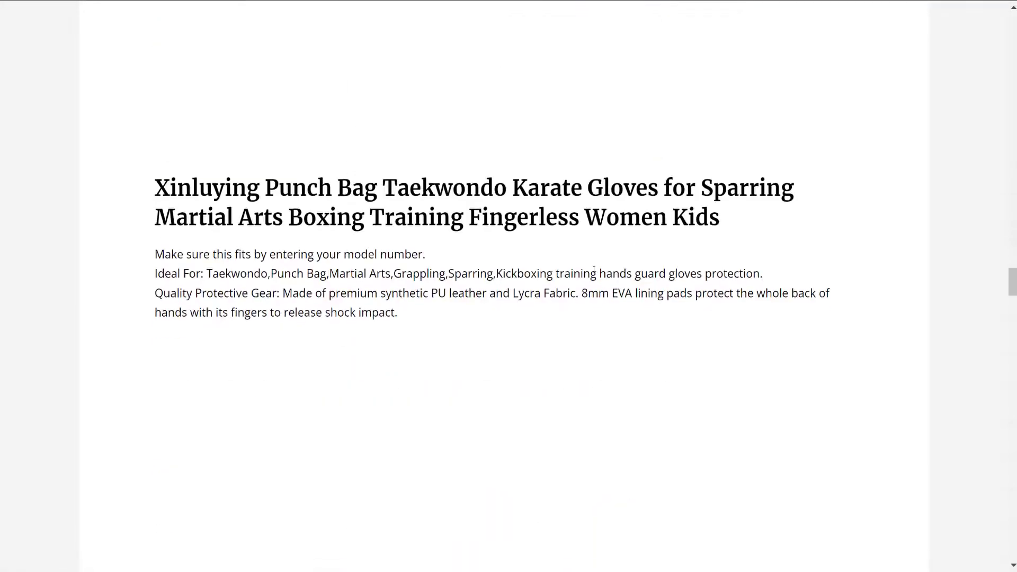
pyautogui.scroll(-15, 594, 276)
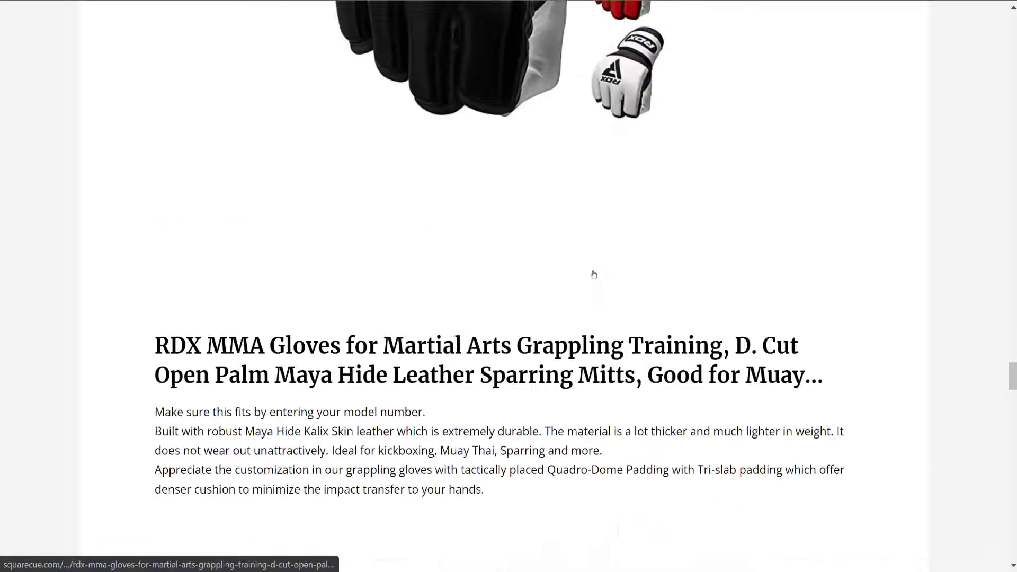
pyautogui.scroll(-15, 593, 273)
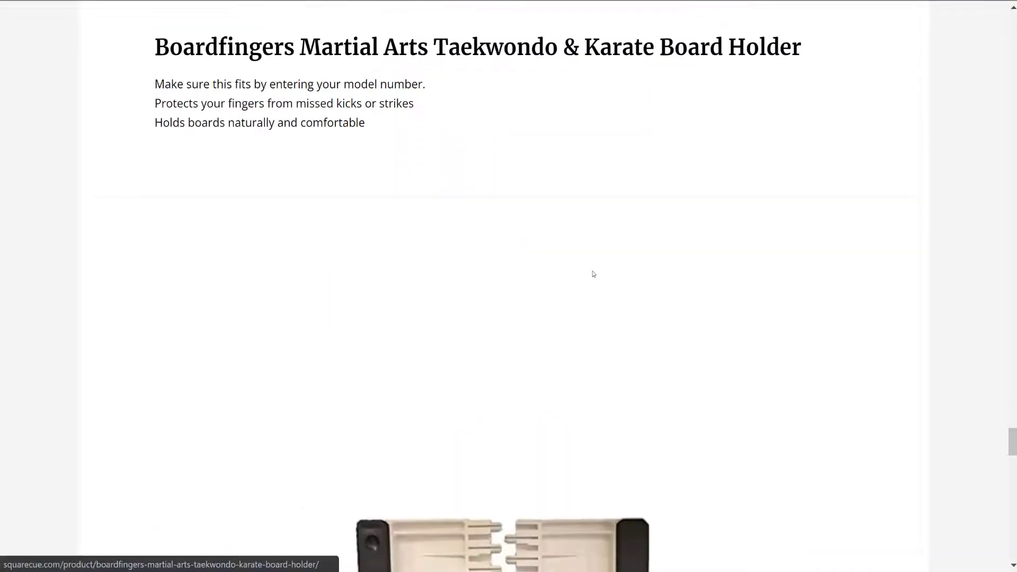
pyautogui.scroll(-15, 593, 274)
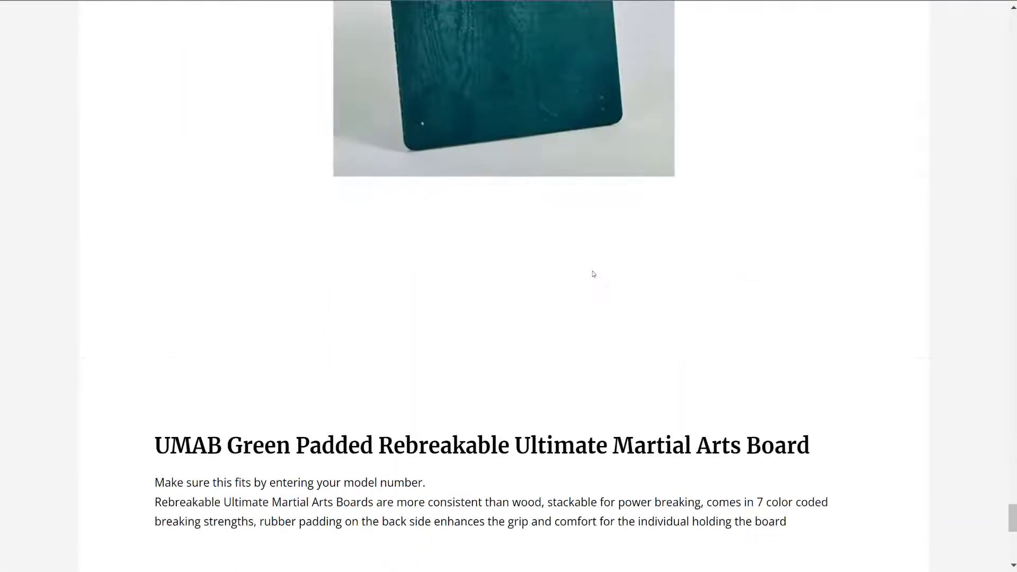
pyautogui.scroll(4, 467, 307)
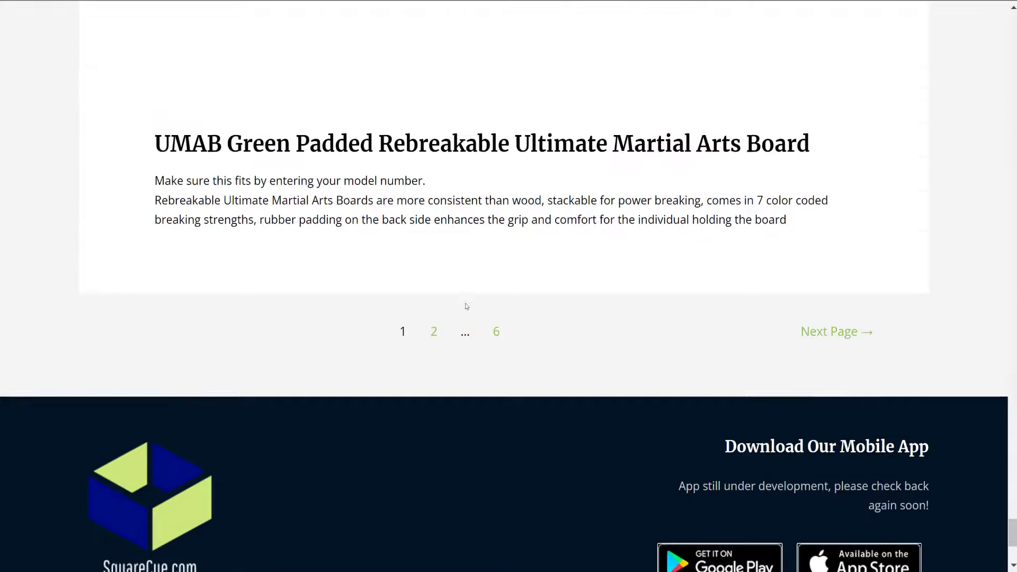
pyautogui.click(443, 330)
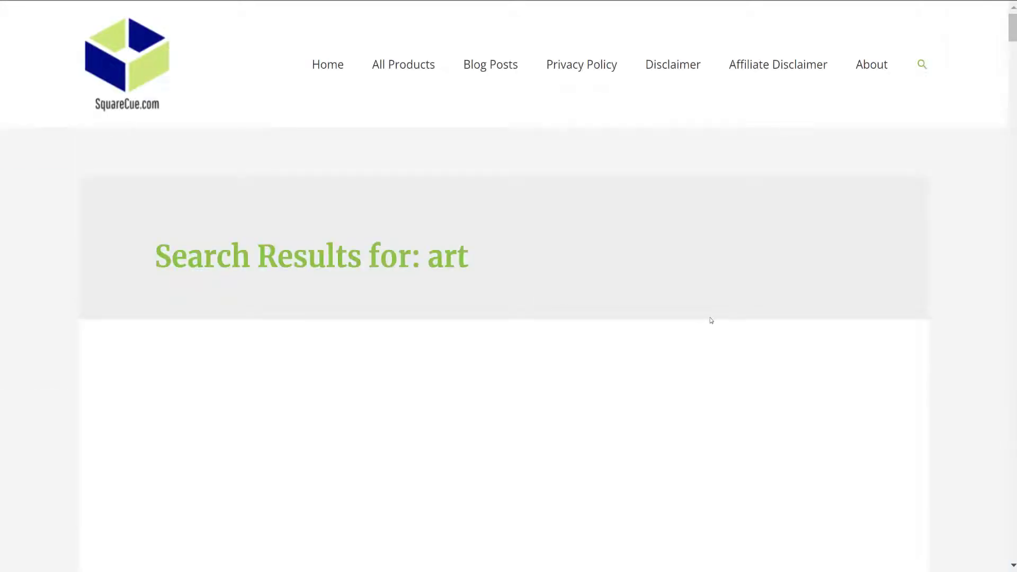
pyautogui.scroll(-10, 711, 320)
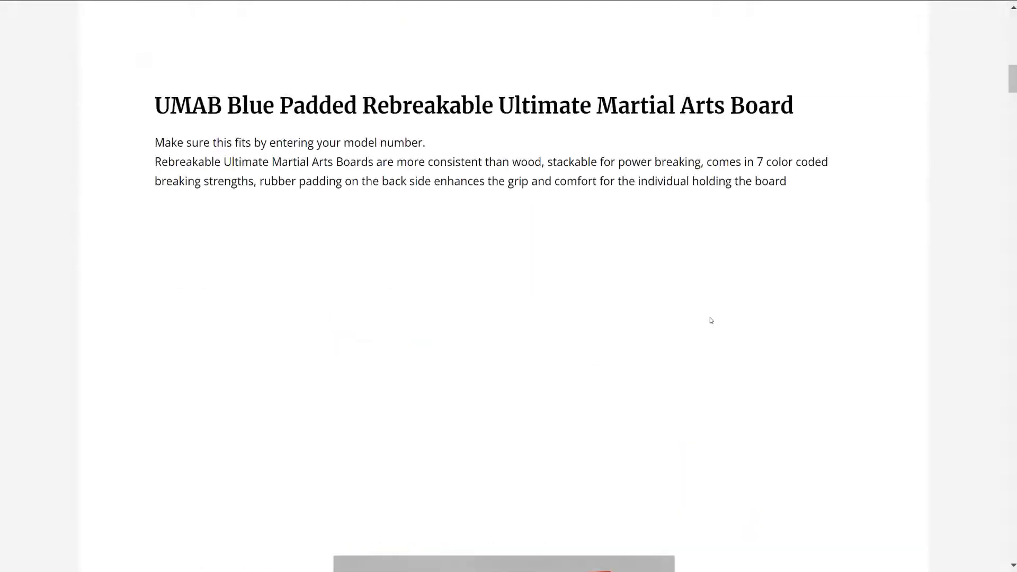
pyautogui.scroll(-15, 711, 321)
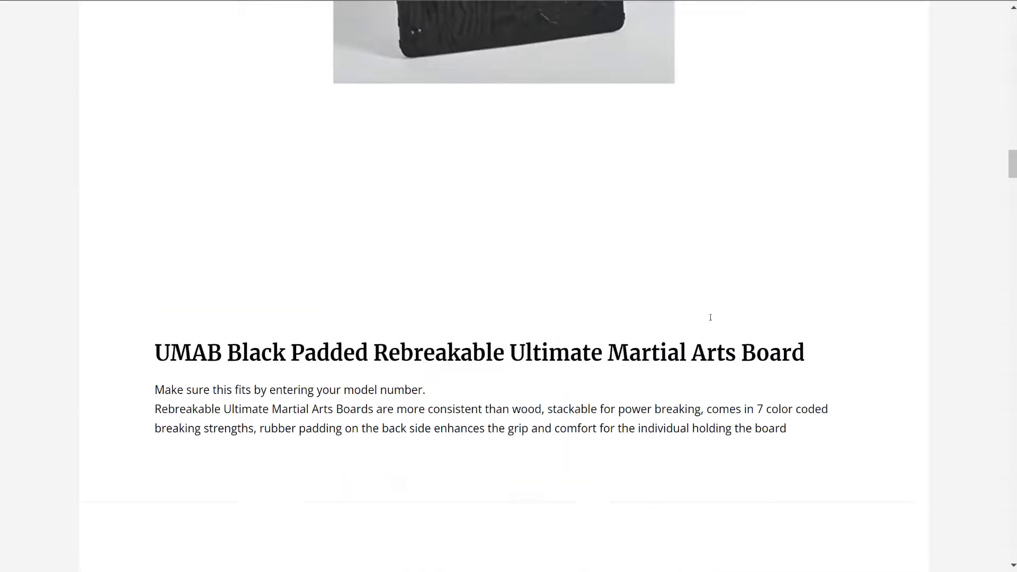
pyautogui.scroll(-15, 711, 320)
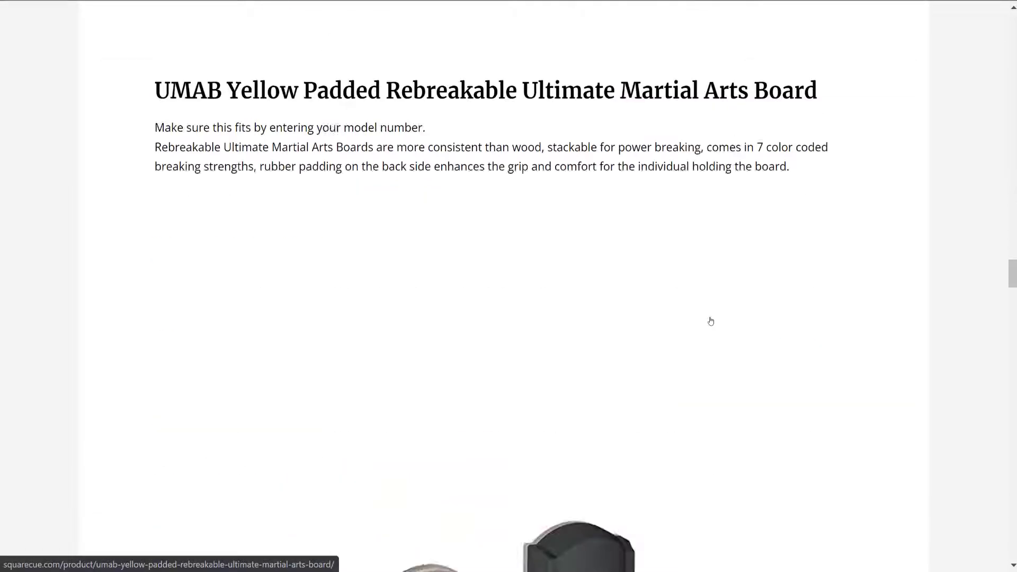
pyautogui.scroll(-15, 711, 322)
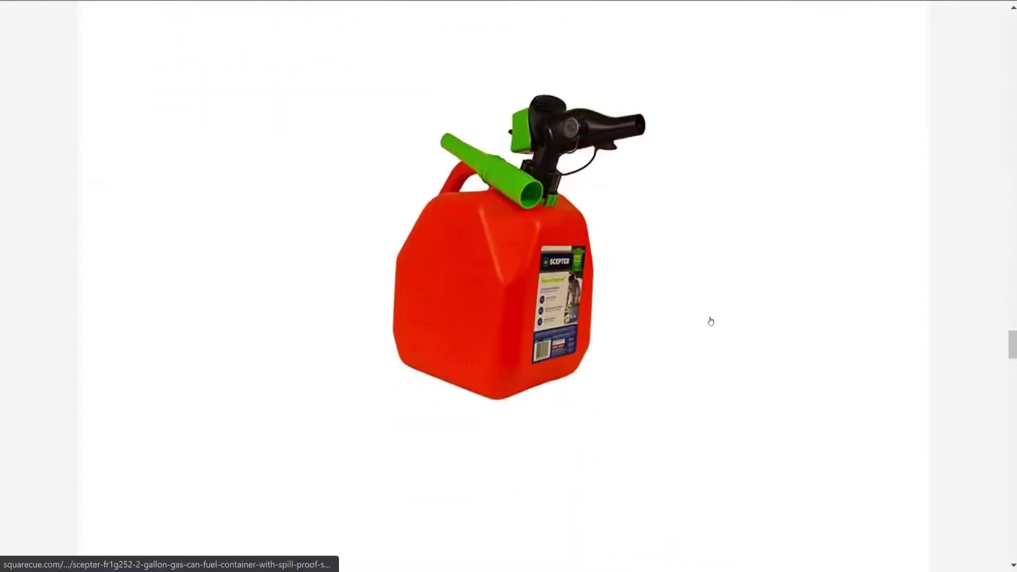